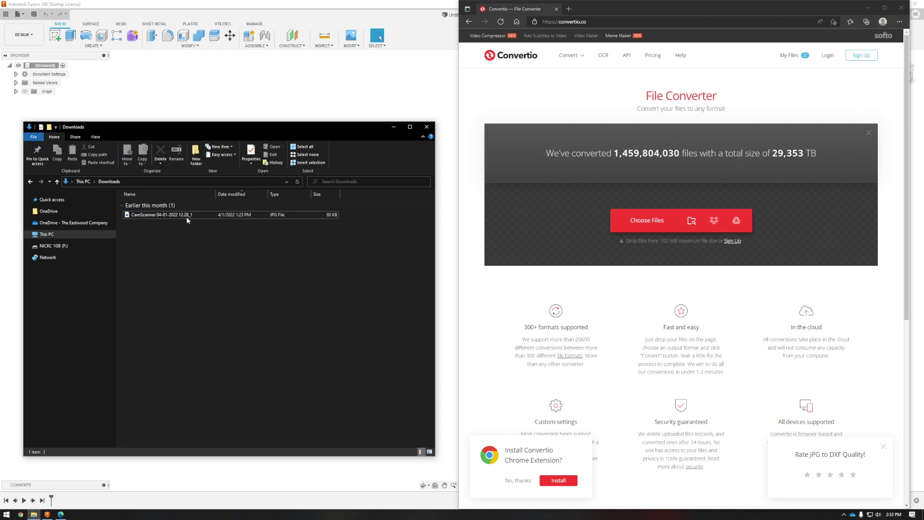
# - Convert the CamScanner JPG to DXF in Convertio and download the DXF to Downloads
pyautogui.moveTo(187, 217); pyautogui.dragTo(575, 195)
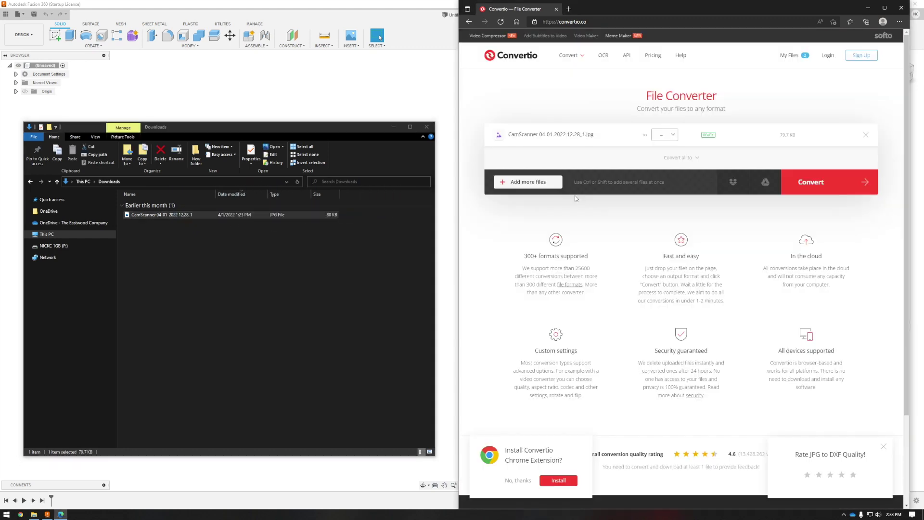
pyautogui.click(666, 136)
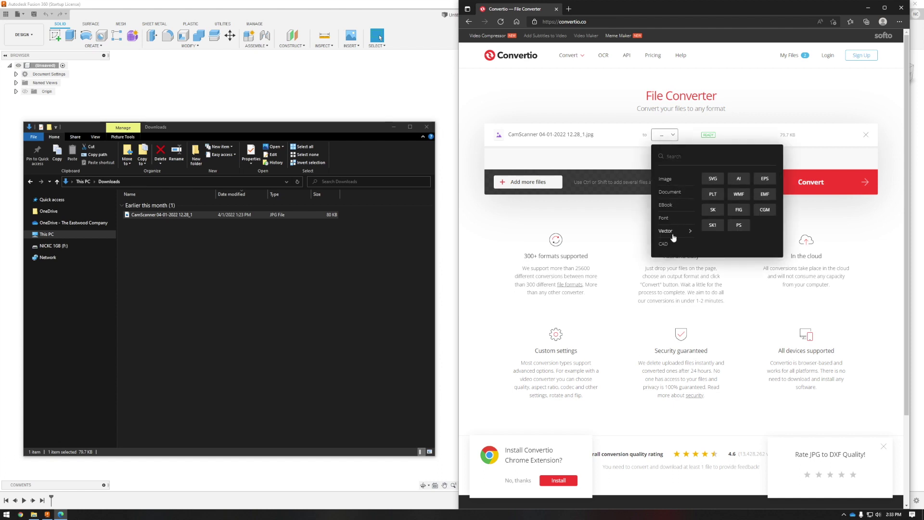
pyautogui.moveTo(673, 245)
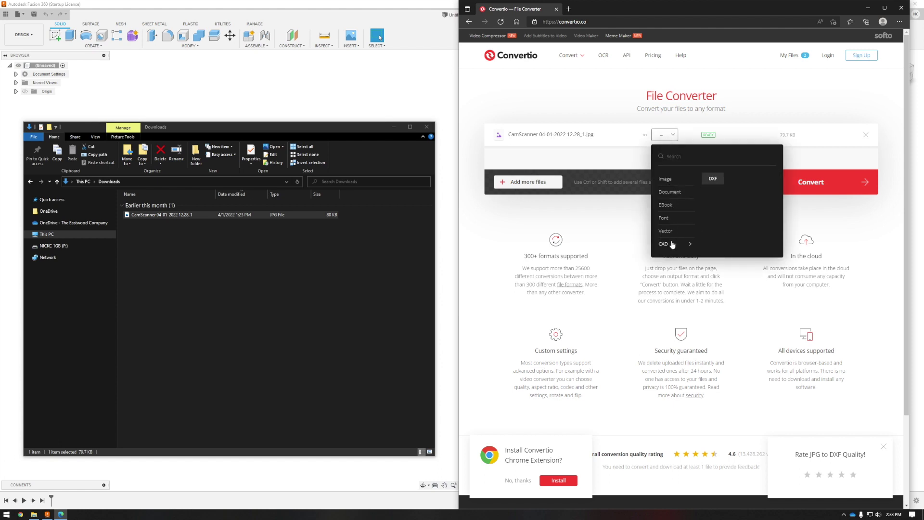
pyautogui.click(712, 180)
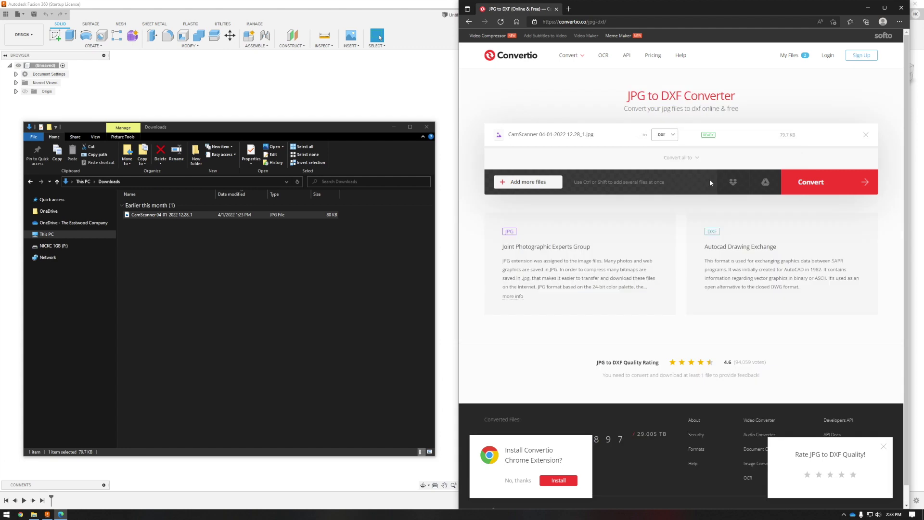
pyautogui.click(847, 186)
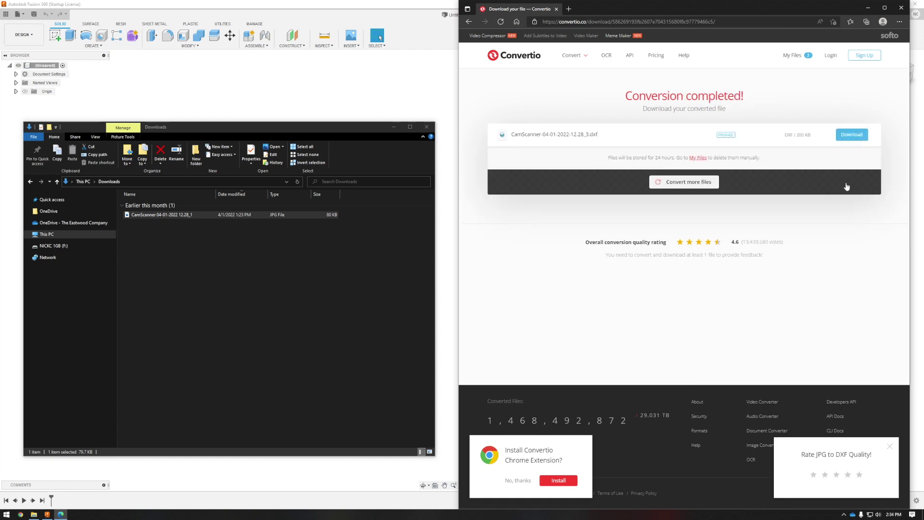
pyautogui.click(848, 135)
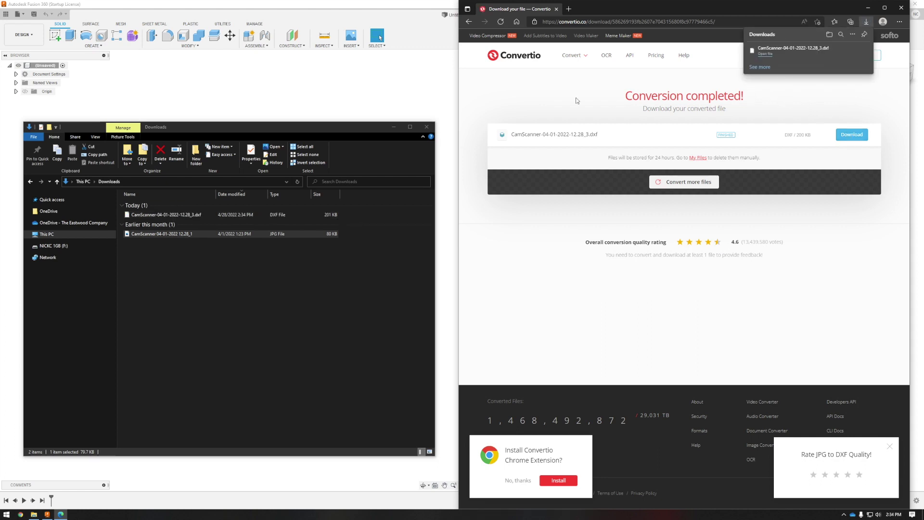
# - Maximize Fusion 360 and open the converted CamScanner DXF from the Downloads folder
pyautogui.doubleClick(347, 8)
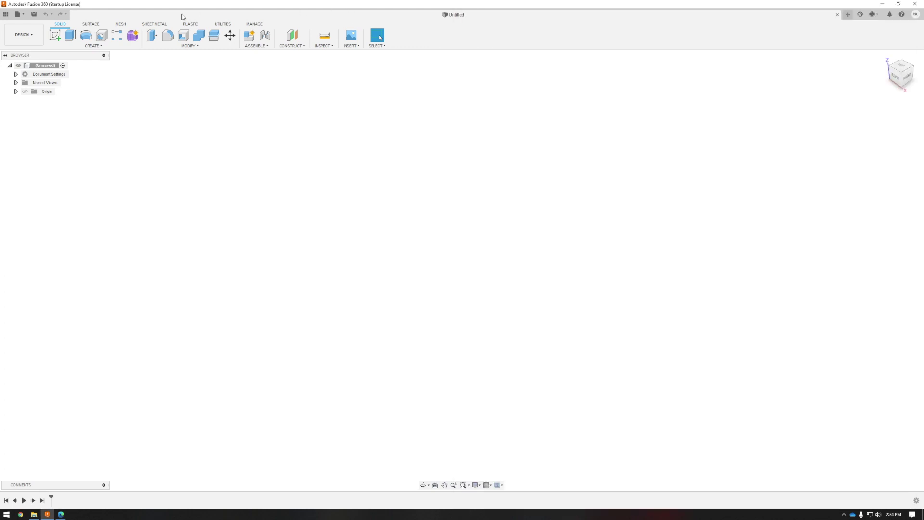
pyautogui.click(18, 14)
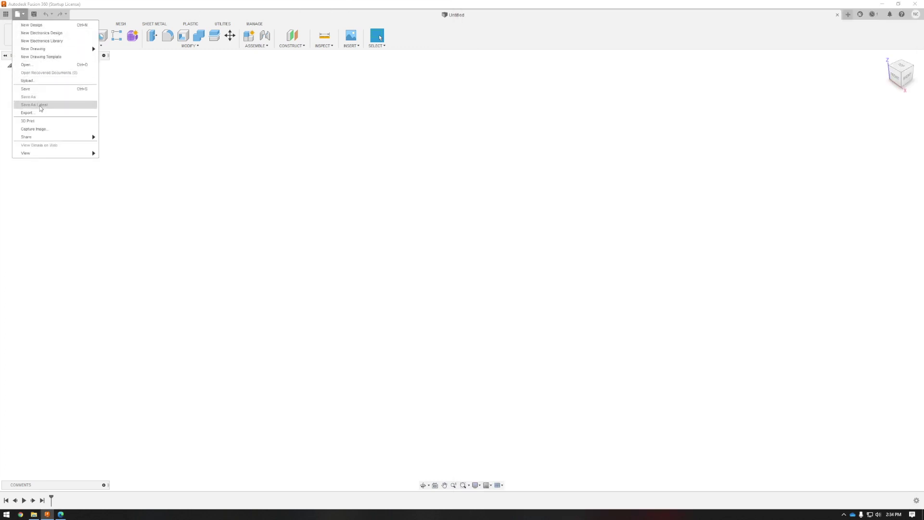
pyautogui.click(26, 64)
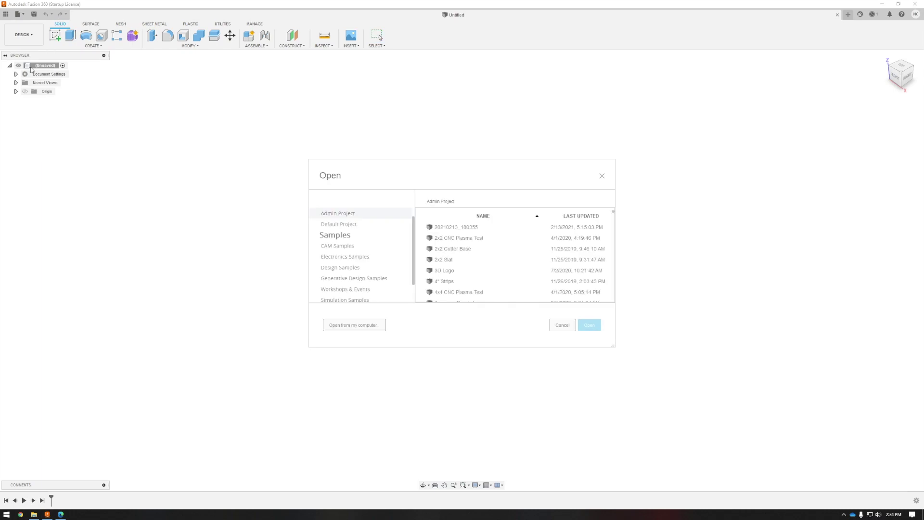
pyautogui.click(343, 323)
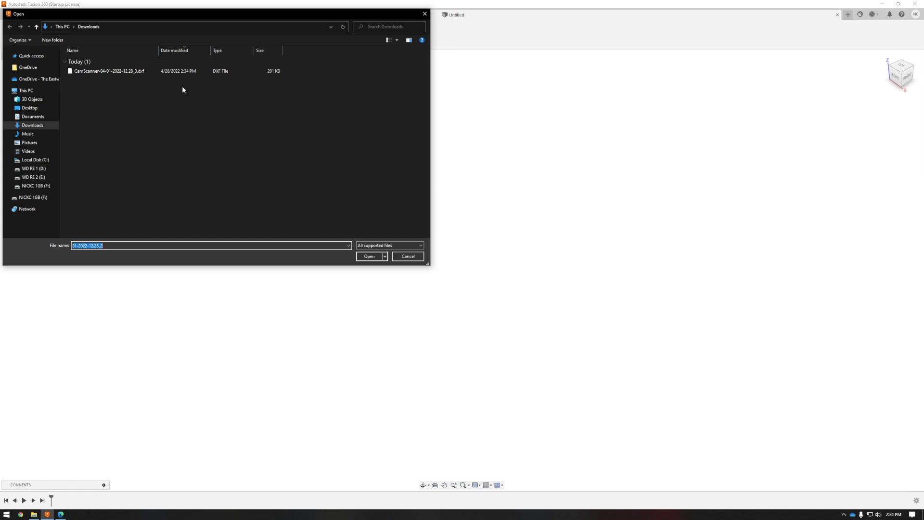
pyautogui.click(175, 72)
pyautogui.click(370, 257)
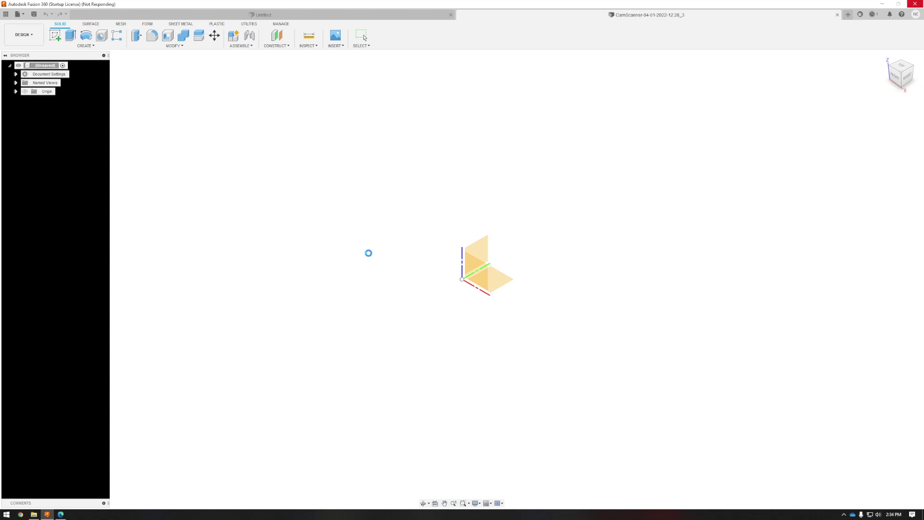
# - Look straight at sketch 0 and start editing the imported sketch
pyautogui.scroll(5, 661, 334)
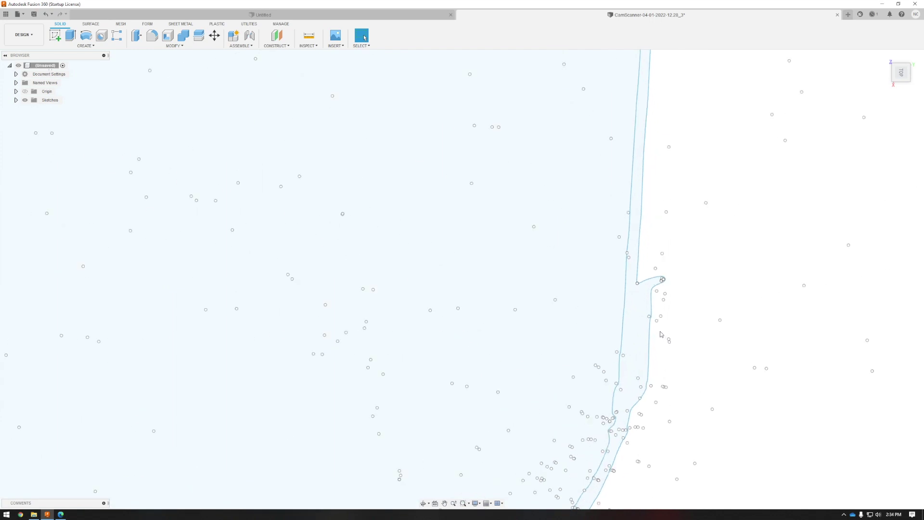
pyautogui.click(16, 100)
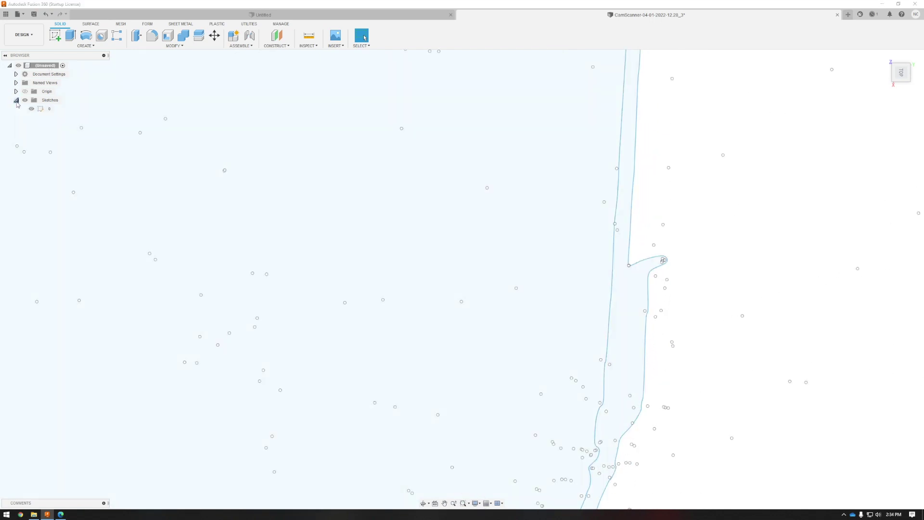
pyautogui.rightClick(50, 110)
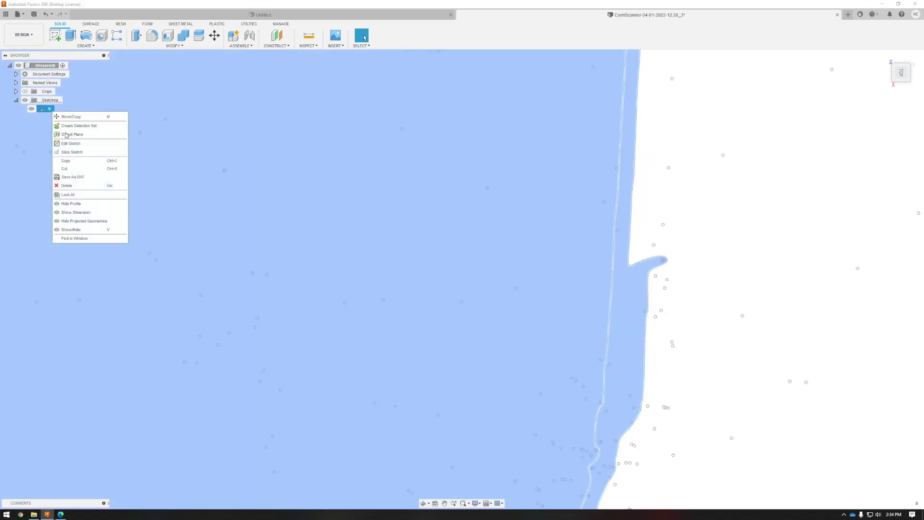
pyautogui.click(68, 195)
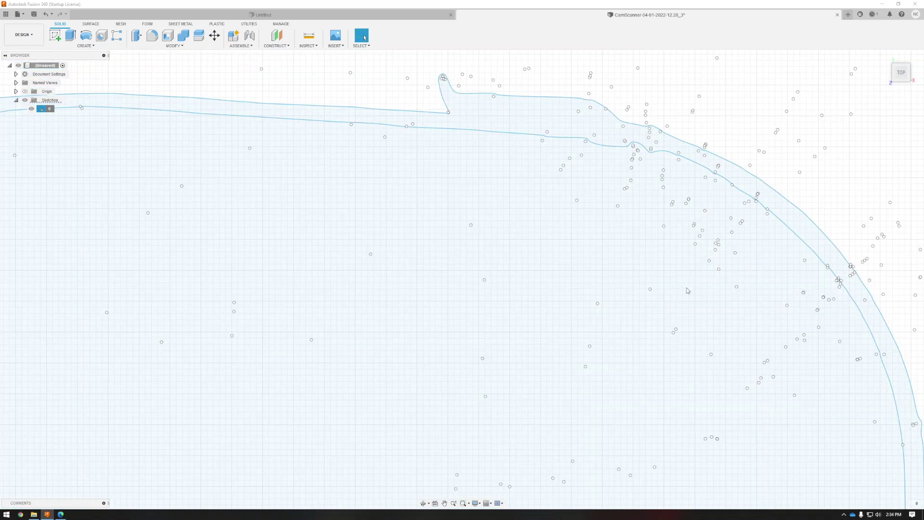
pyautogui.doubleClick(688, 290)
# - Trim away the corner fillet arc and the short stray curve segment
pyautogui.scroll(5, 491, 117)
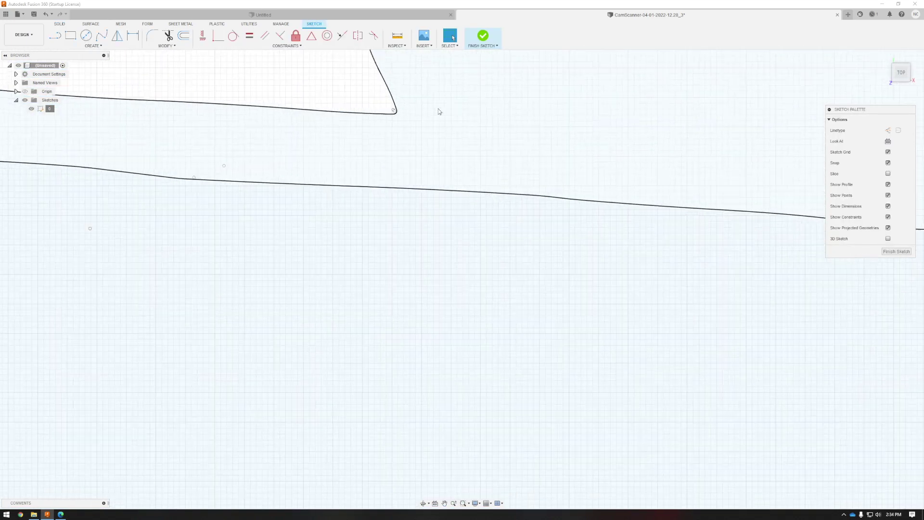
pyautogui.scroll(4, 439, 112)
pyautogui.press('t')
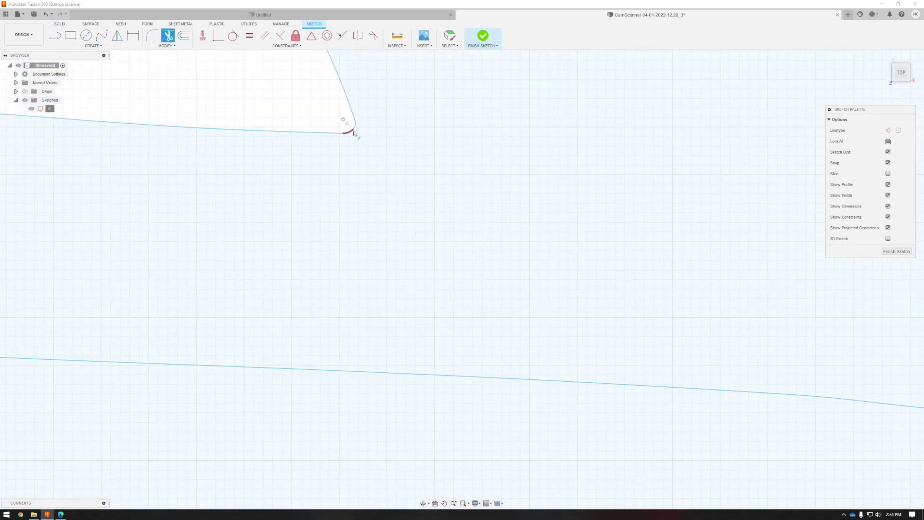
pyautogui.click(354, 133)
pyautogui.scroll(-2, 452, 139)
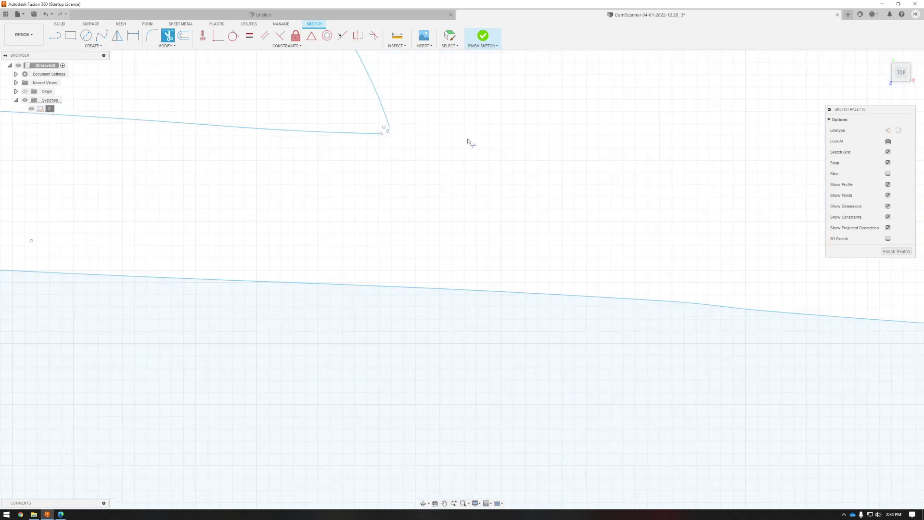
pyautogui.scroll(-3, 468, 142)
pyautogui.scroll(3, 463, 221)
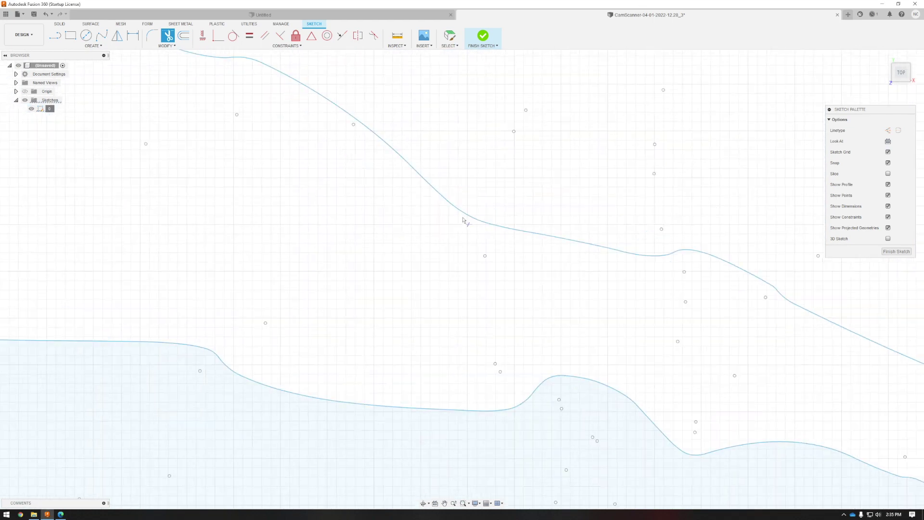
pyautogui.click(472, 221)
pyautogui.scroll(-1, 383, 216)
pyautogui.press('Escape')
# - Replace the upper spline with a new fit-point spline bridging the outline's gap
pyautogui.click(450, 214)
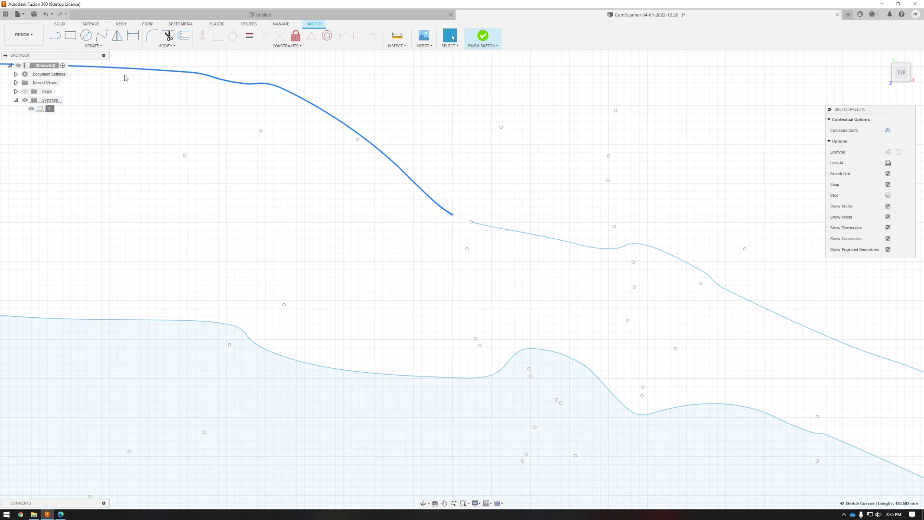
pyautogui.press('Delete')
pyautogui.click(101, 35)
pyautogui.click(659, 243)
pyautogui.click(142, 217)
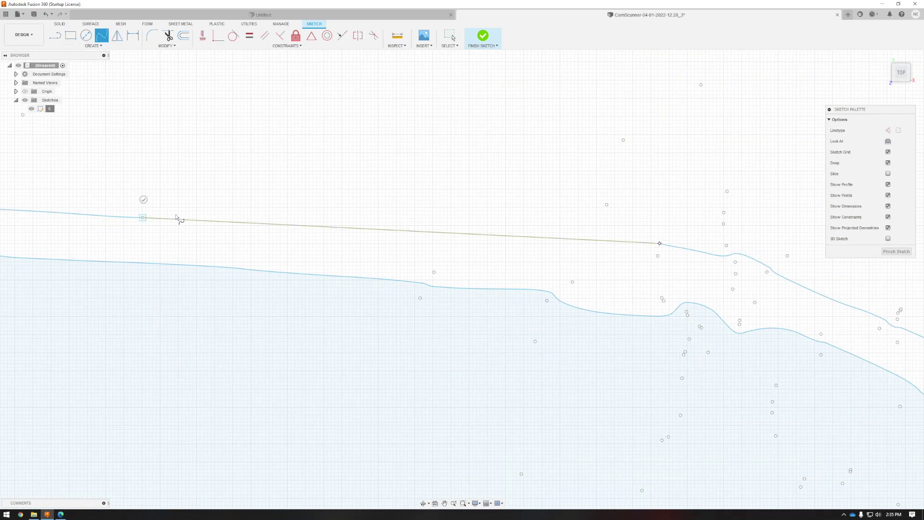
pyautogui.click(215, 221)
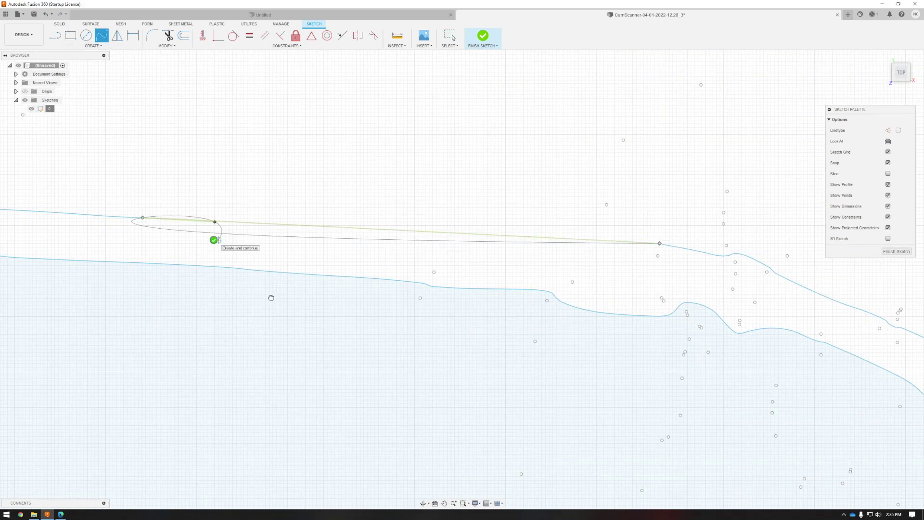
pyautogui.press('Escape')
# - Select the outline curve, fit the whole outline in view, and begin scaling it
pyautogui.moveTo(221, 223); pyautogui.dragTo(336, 272, button='middle')
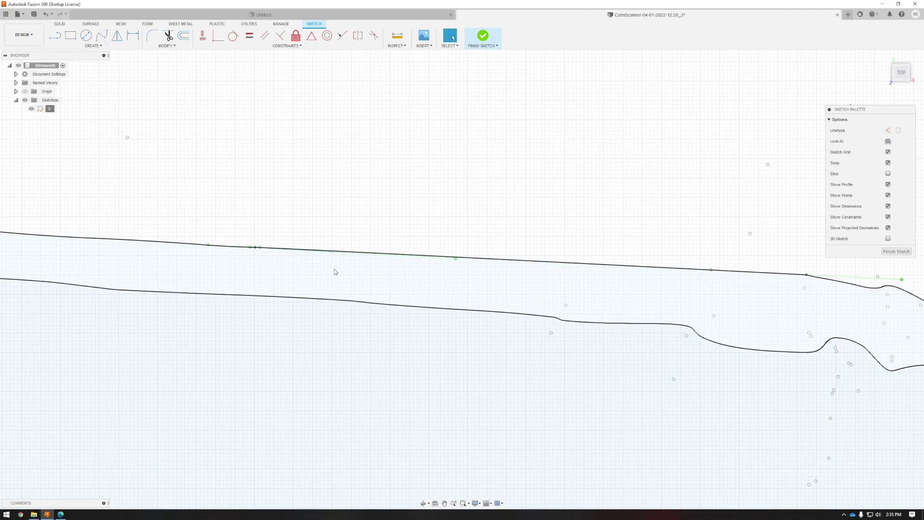
pyautogui.scroll(-2, 333, 281)
pyautogui.click(330, 289)
pyautogui.press('F6')
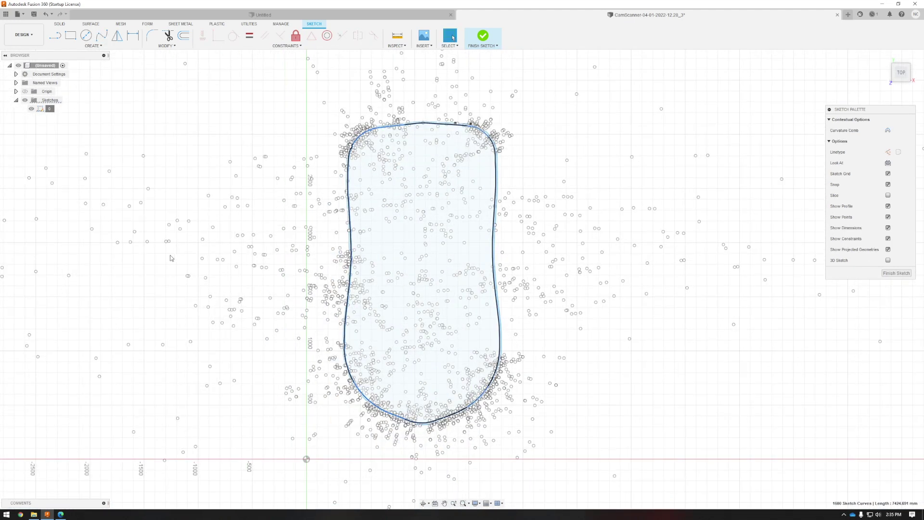
pyautogui.click(119, 251)
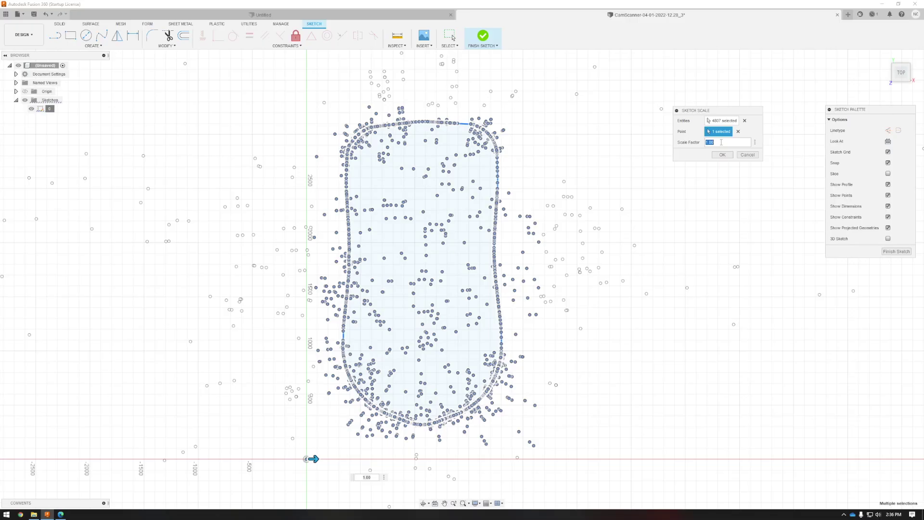
# - Scale the outline sketch by a factor of 0.0703151624810611
pyautogui.write('0.0703151624810611')
pyautogui.click(722, 154)
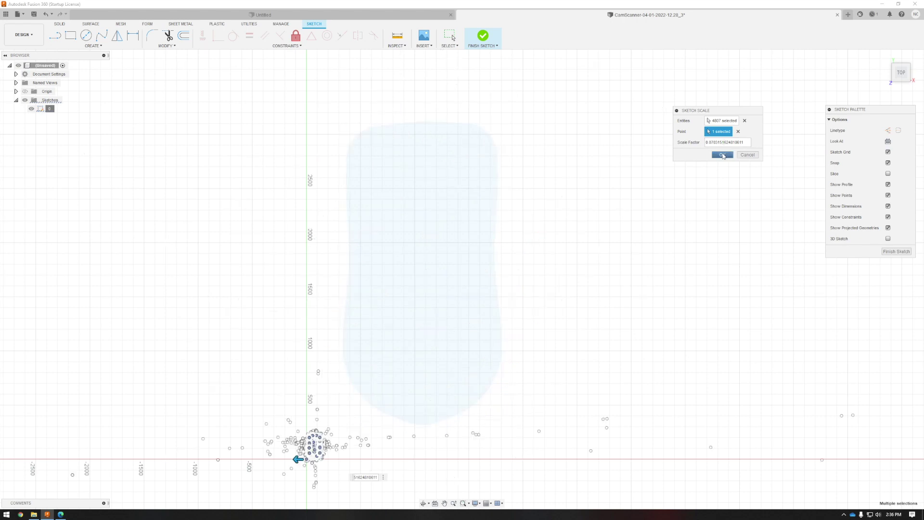
pyautogui.click(723, 154)
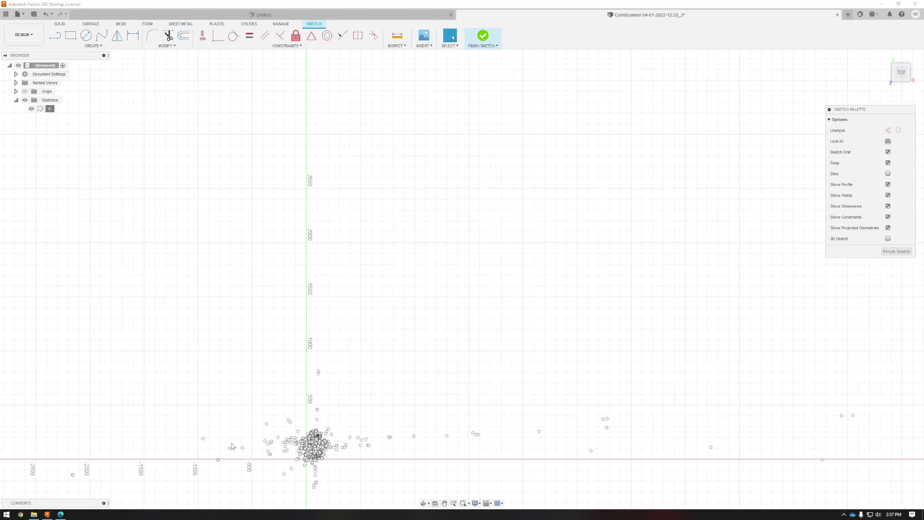
# - Finish the sketch and extrude the closed insole profile into a body
pyautogui.moveTo(231, 446); pyautogui.dragTo(292, 317, button='middle')
pyautogui.scroll(6, 255, 193)
pyautogui.scroll(-3, 254, 193)
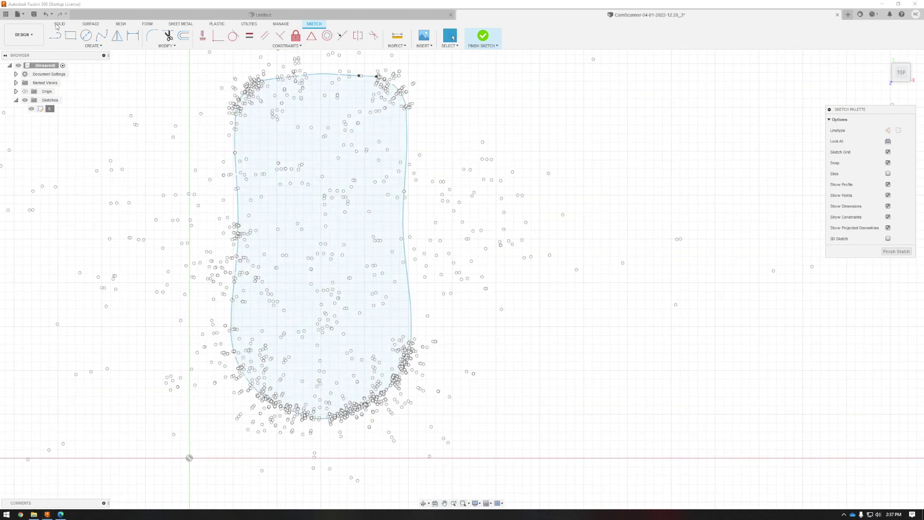
pyautogui.click(56, 26)
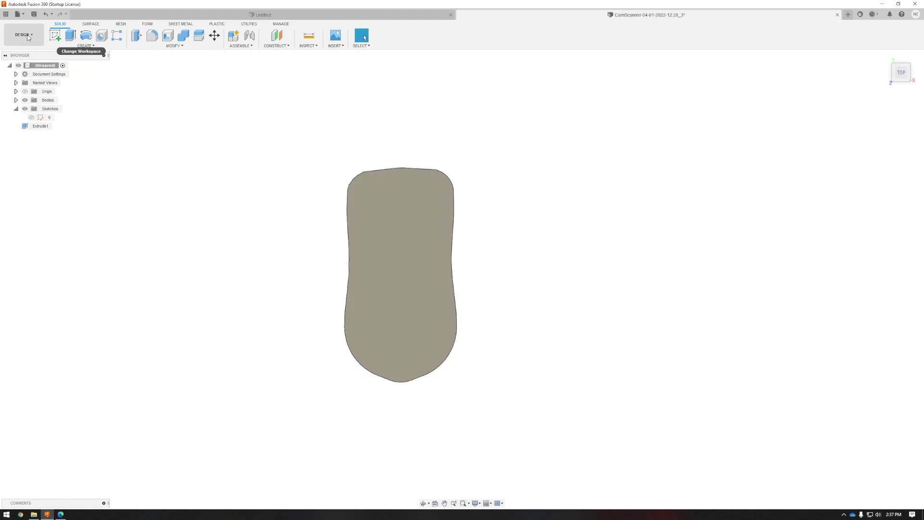
# - In the Manufacture workspace, start a 2D Profile on the part's outer contour
pyautogui.click(25, 35)
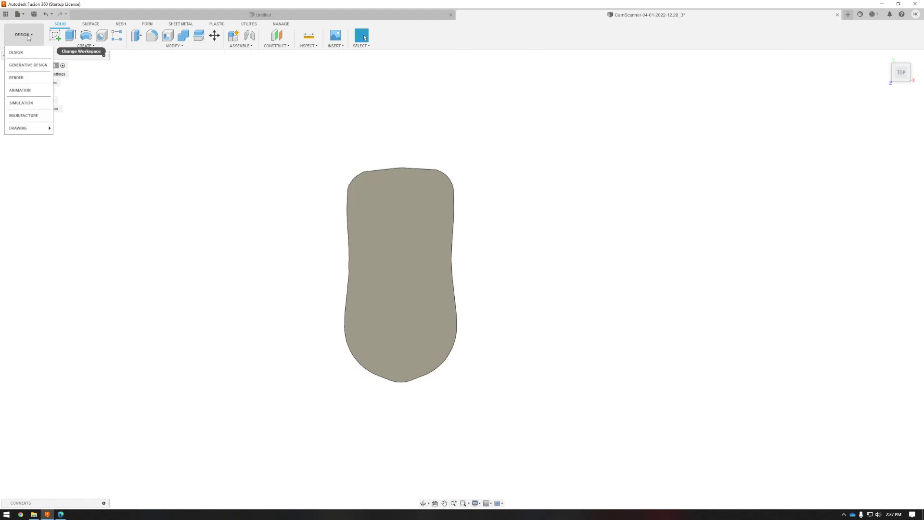
pyautogui.click(36, 117)
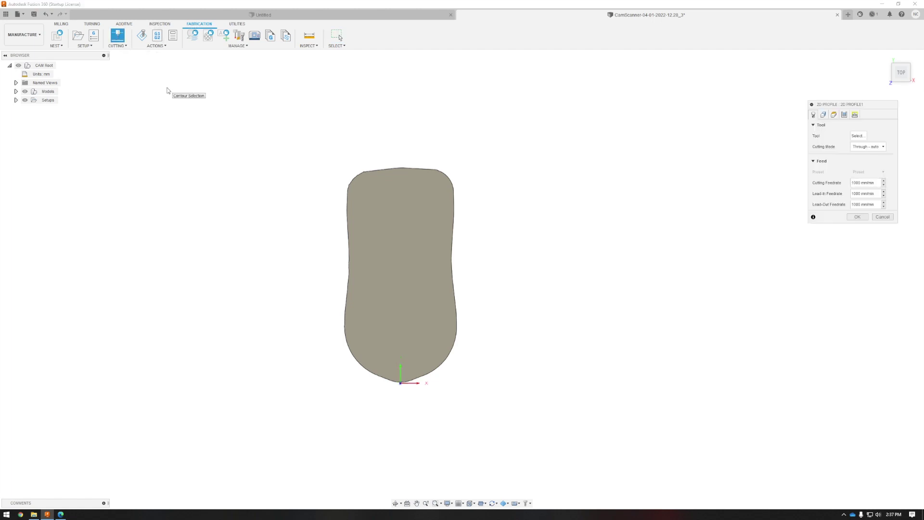
pyautogui.click(380, 205)
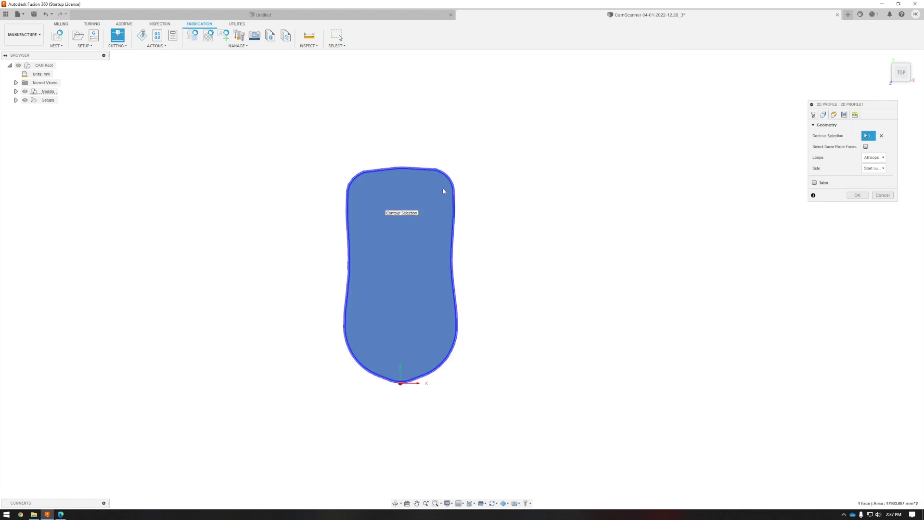
# - Assign the 1 - Plasma cutter tool from the Local Library to the profile
pyautogui.click(814, 114)
pyautogui.click(858, 136)
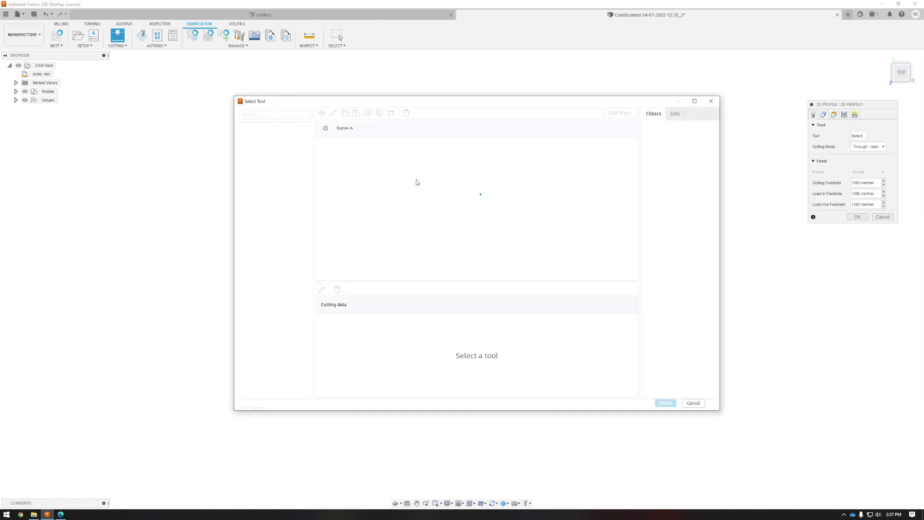
pyautogui.click(264, 178)
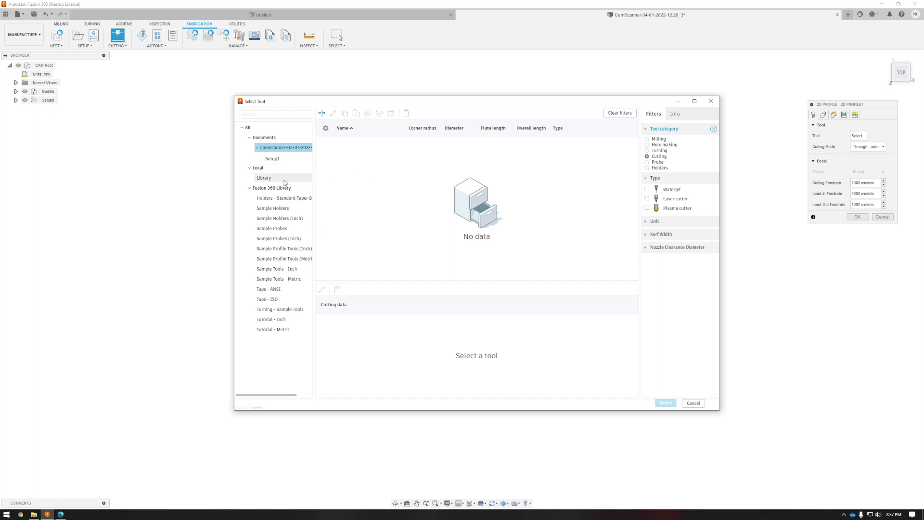
pyautogui.click(379, 153)
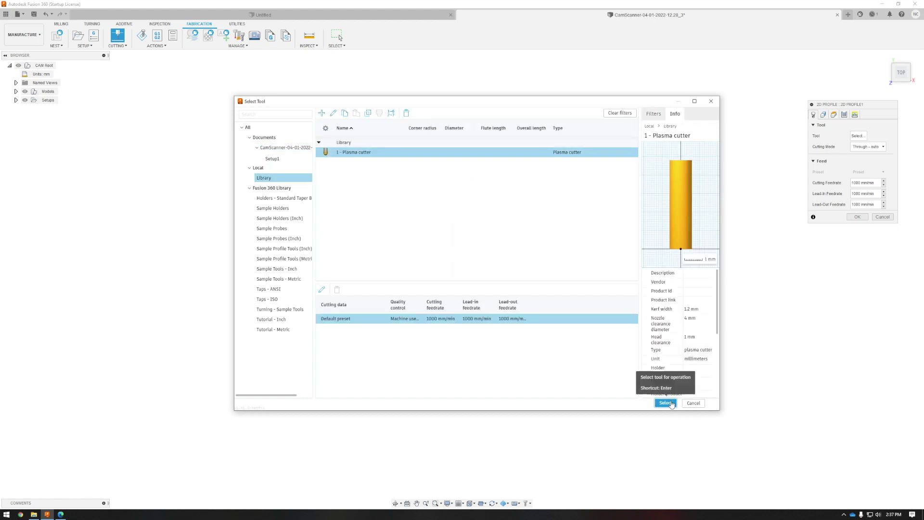
pyautogui.click(672, 404)
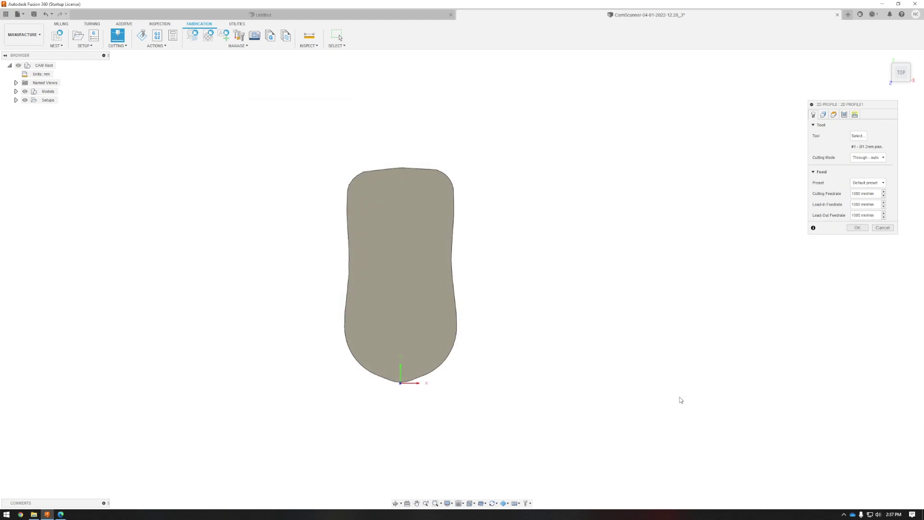
pyautogui.click(845, 115)
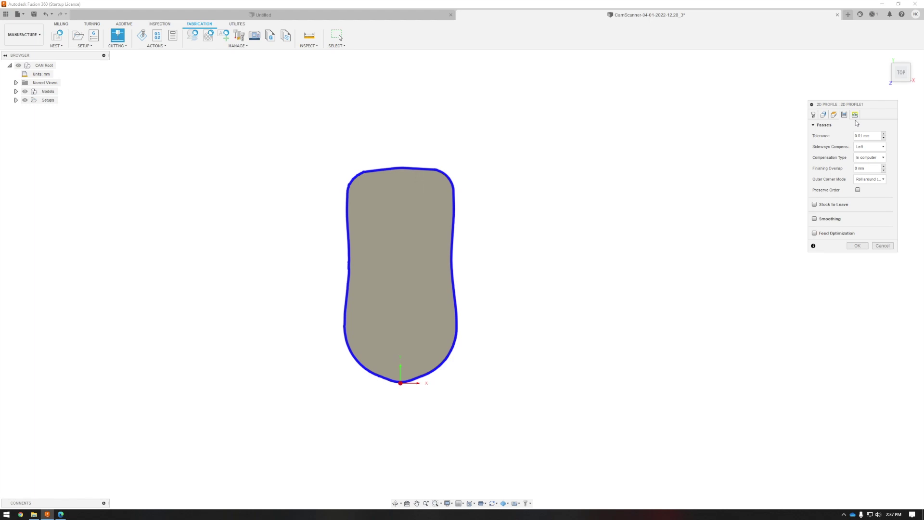
# - Review the lead-in and piercing settings, then accept to generate 2D Profile1
pyautogui.click(855, 115)
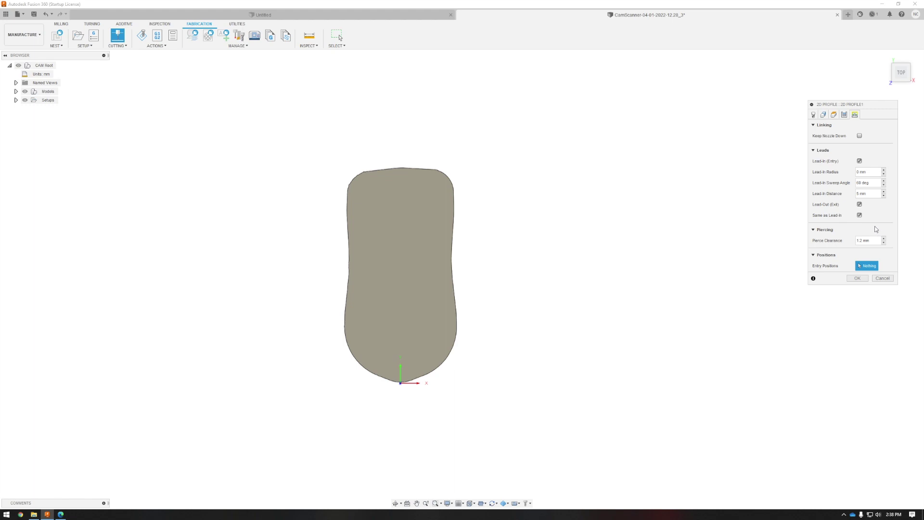
pyautogui.click(860, 280)
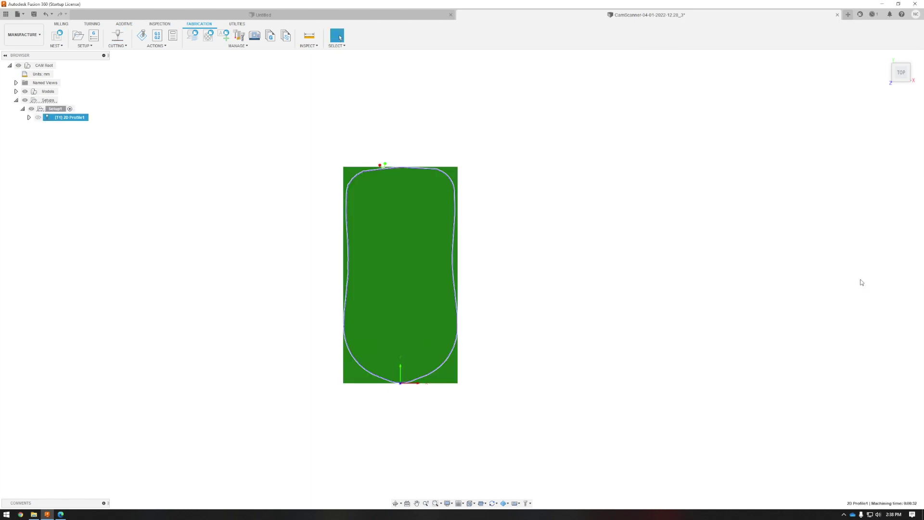
# - Post-process the toolpath with the Eastwood Elite CNC Plasma Table post, program 1001, output D:/
pyautogui.scroll(3, 382, 259)
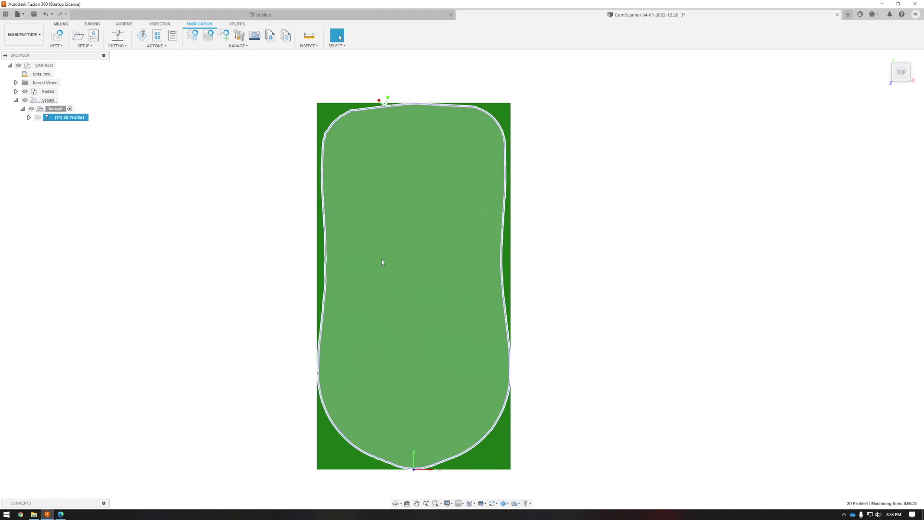
pyautogui.moveTo(381, 259); pyautogui.dragTo(437, 256, button='middle')
pyautogui.scroll(1, 437, 257)
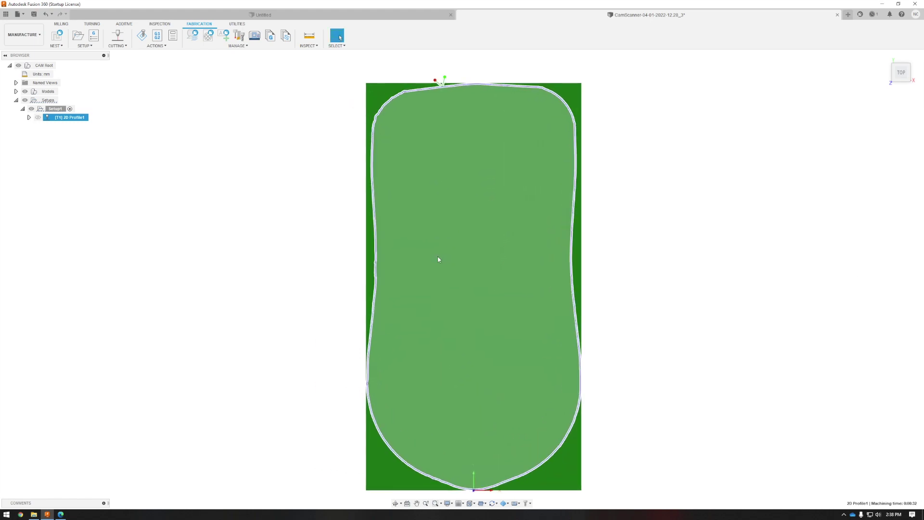
pyautogui.click(156, 35)
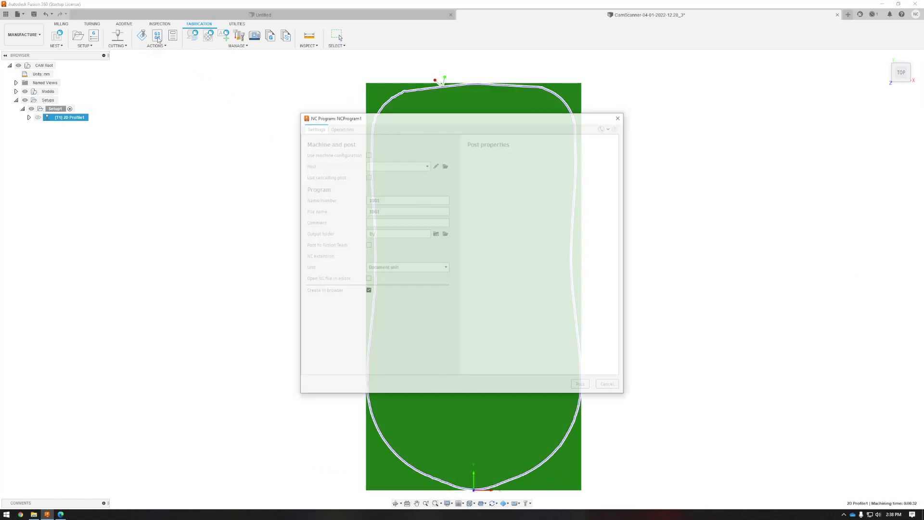
pyautogui.click(420, 167)
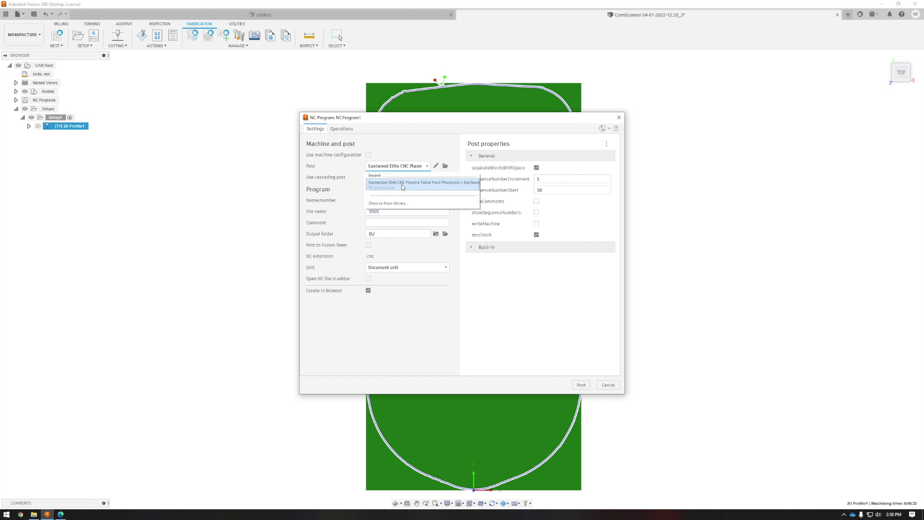
pyautogui.click(403, 185)
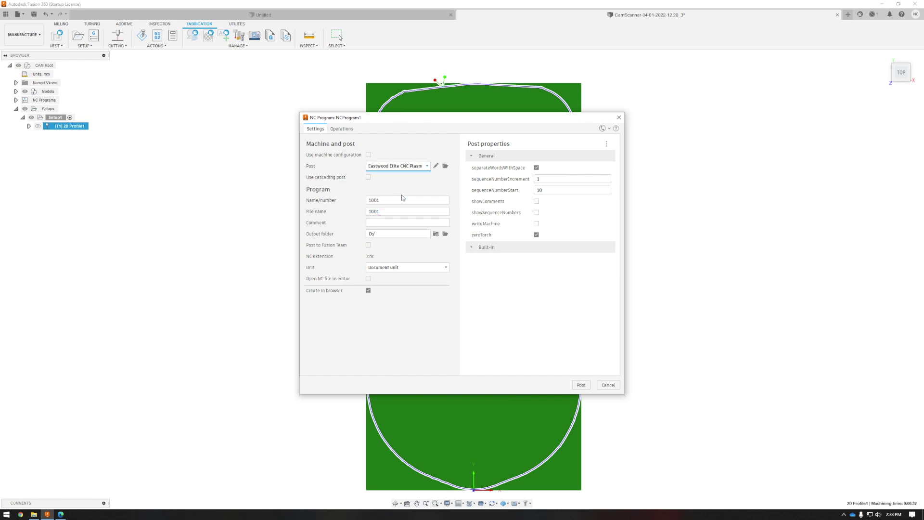
pyautogui.press('Tab')
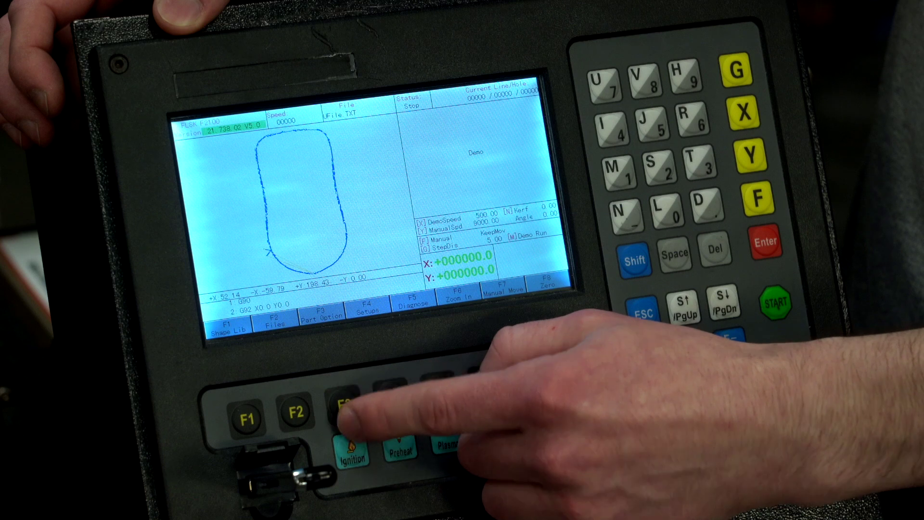
# - Set the cut start point to the part's lower right (R&B) and switch to Plasma Cut mode
pyautogui.press('F3')
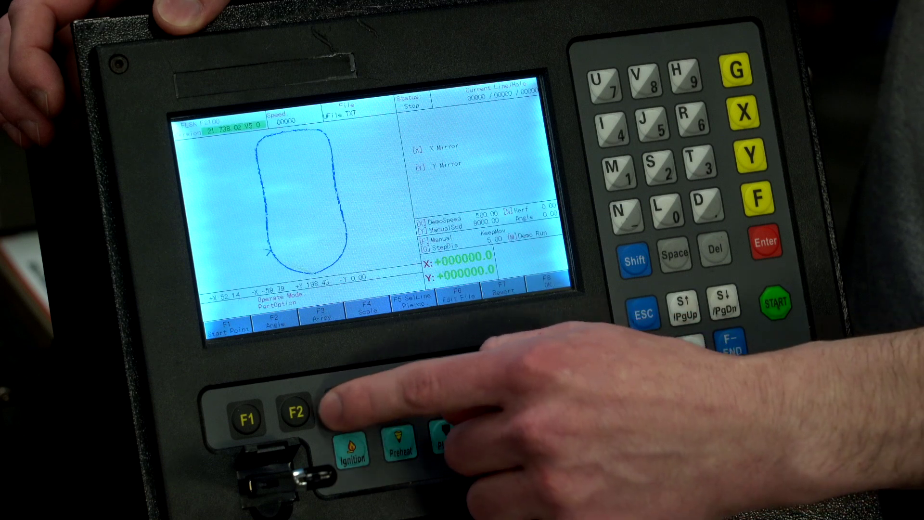
pyautogui.press('F1')
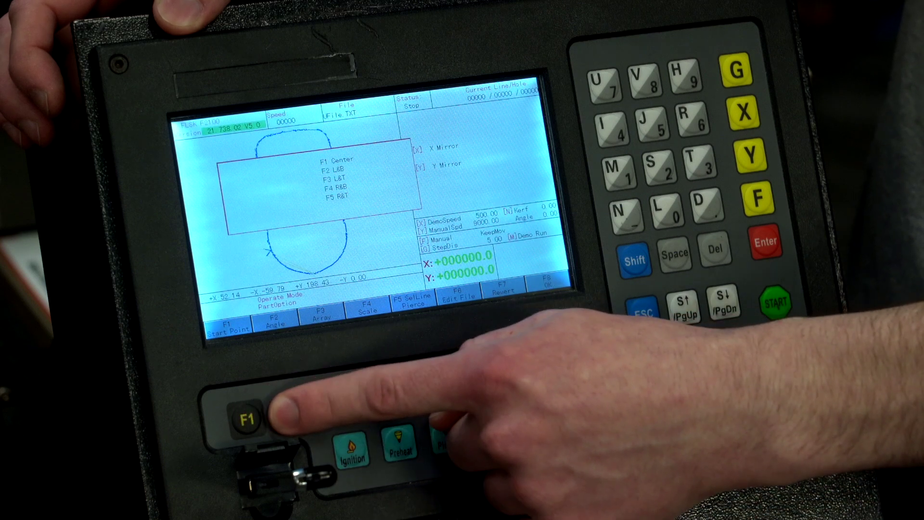
pyautogui.press('F4')
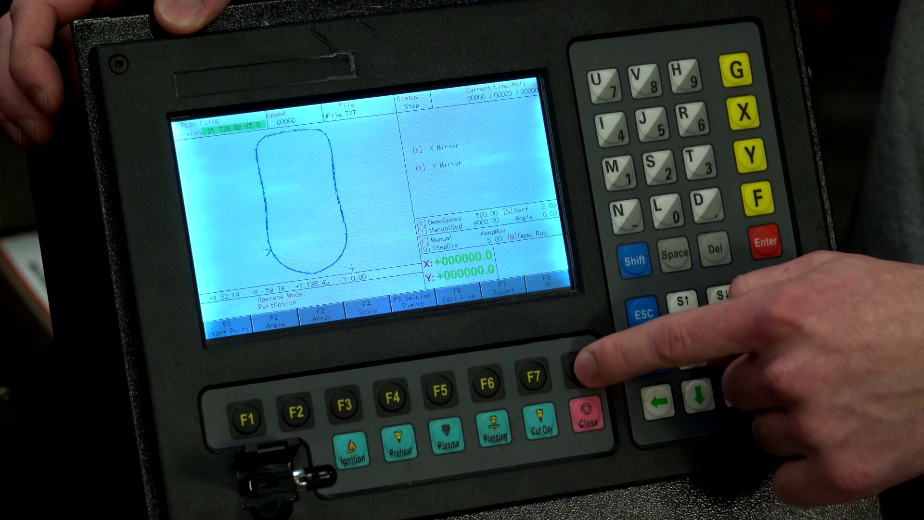
pyautogui.press('F8')
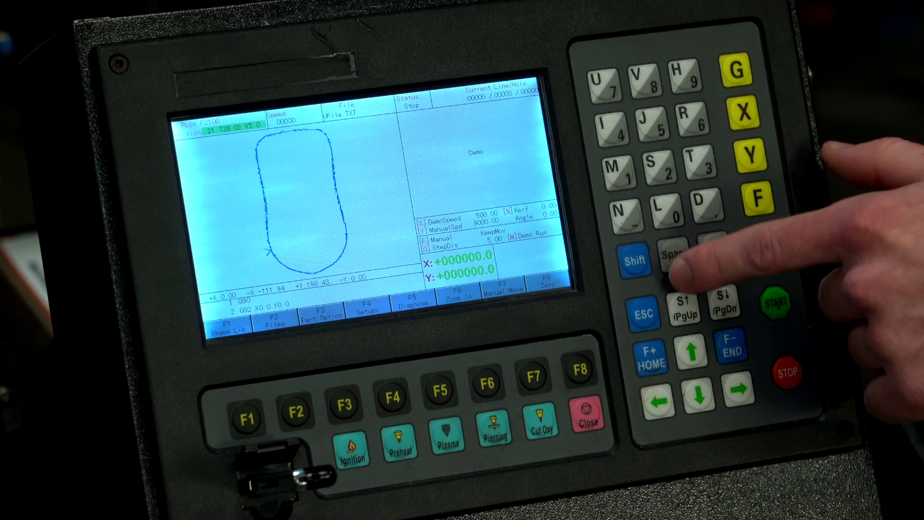
pyautogui.press('space')
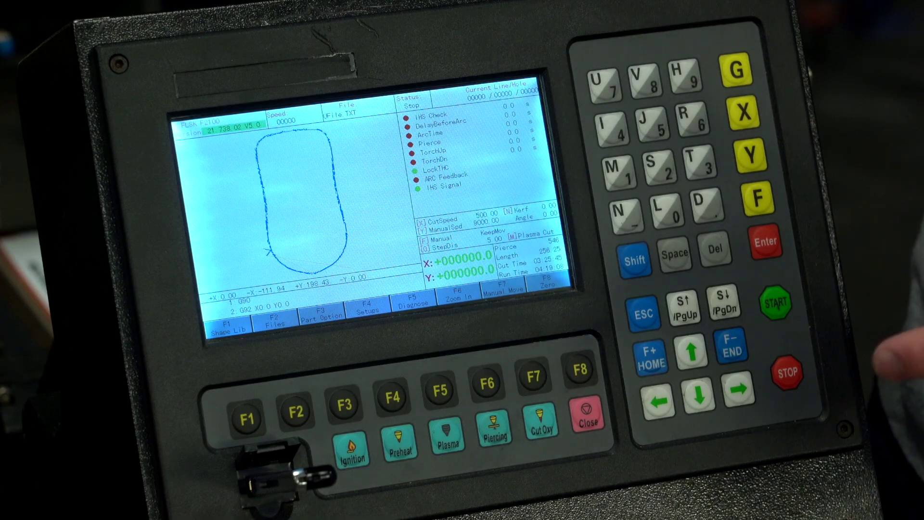
# - Start the cut and confirm the Sure to Cut prompt
pyautogui.click(775, 302)
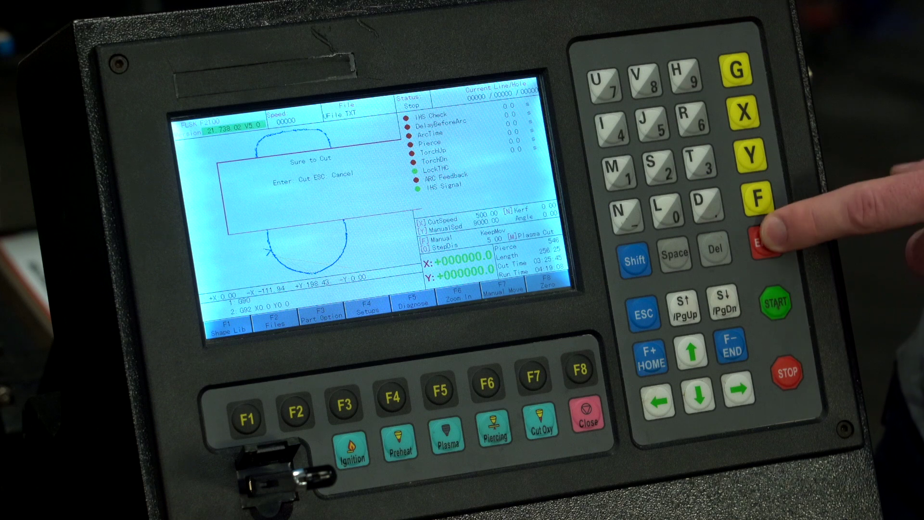
pyautogui.click(765, 241)
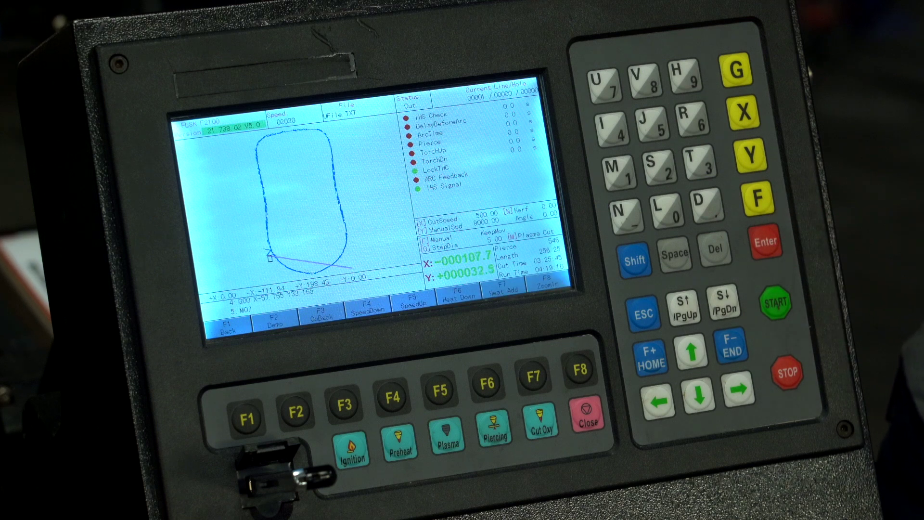